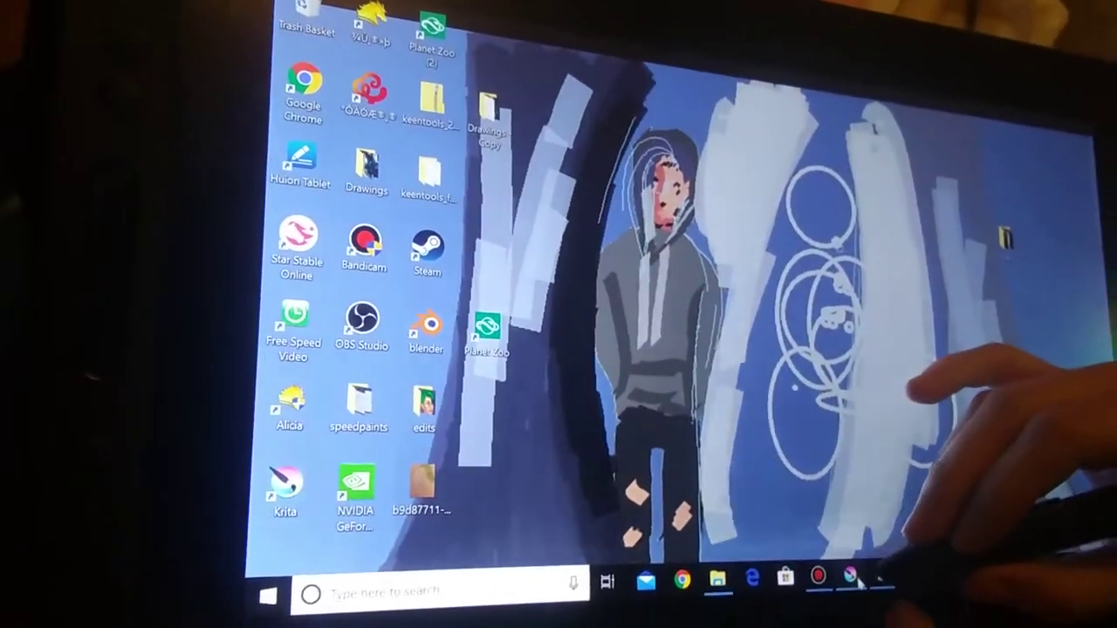
Restore Krita from the taskbar so the pale, scarred face portrait is showing.
{"action": "left_click", "coordinate": [860, 572]}
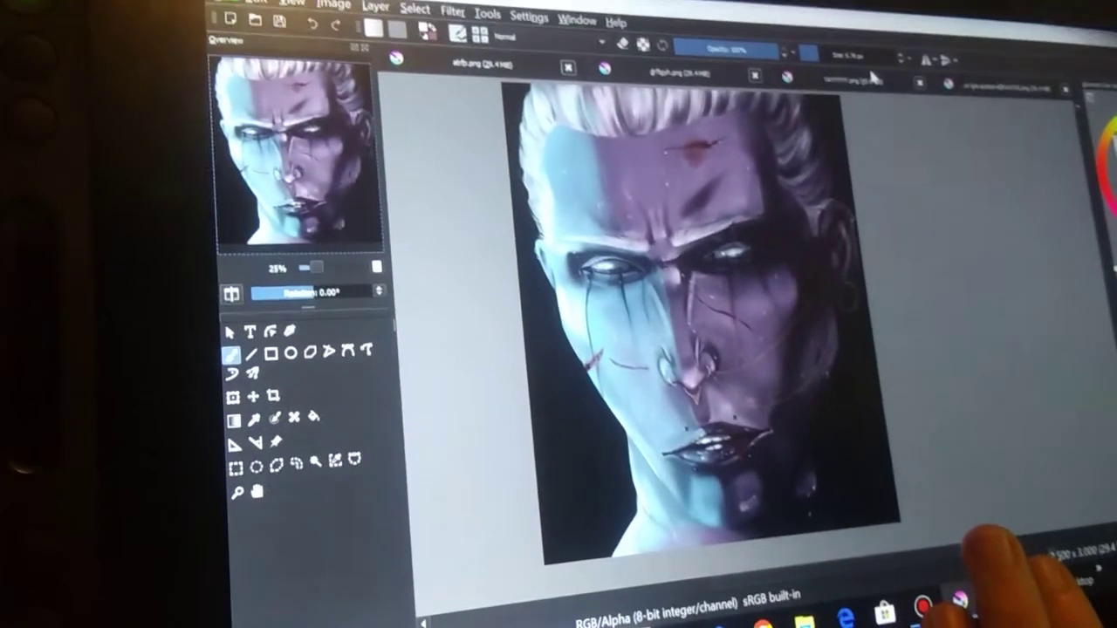
Switch to another open Krita painting, then show the desktop to reveal the sketch in Paint.
{"action": "left_click", "coordinate": [843, 77]}
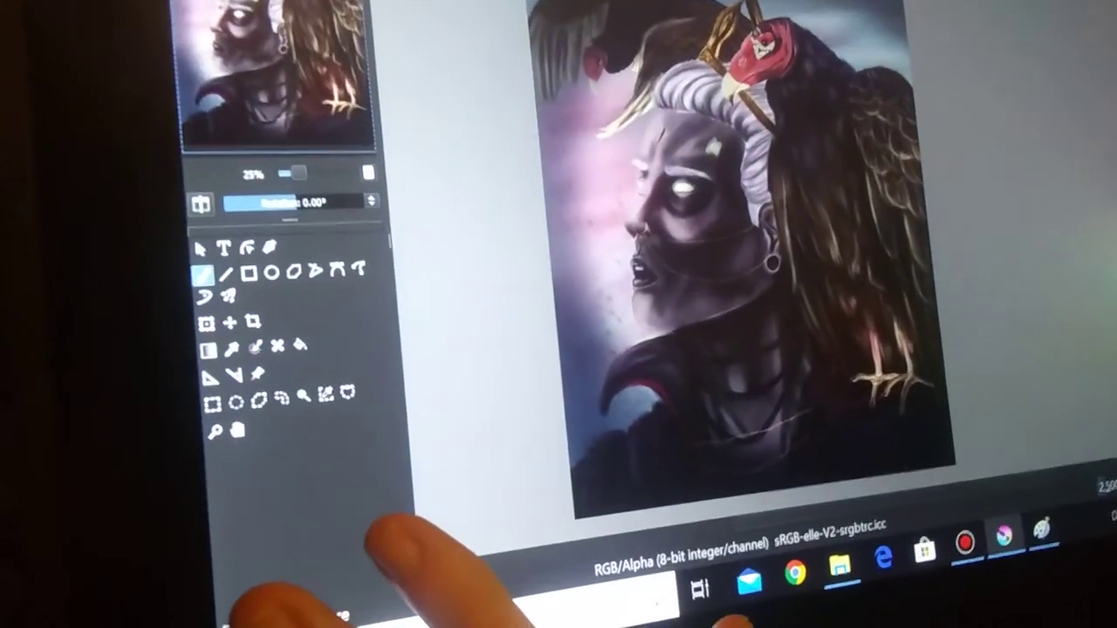
{"action": "key", "text": "super+d"}
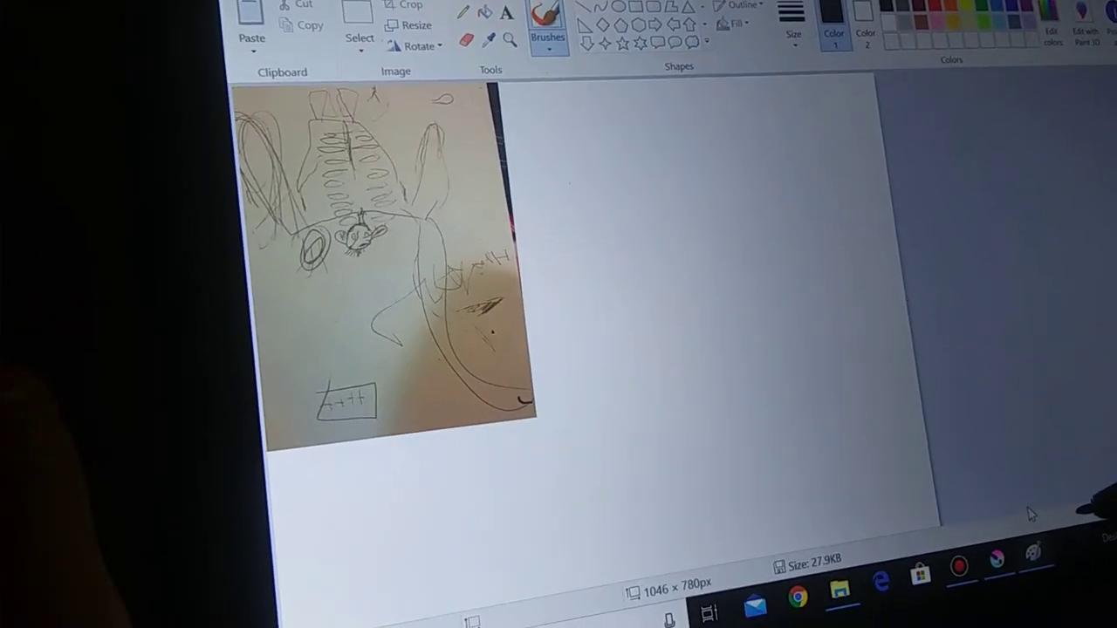
{"action": "scroll", "coordinate": [576, 349], "scroll_direction": "up", "scroll_amount": 2}
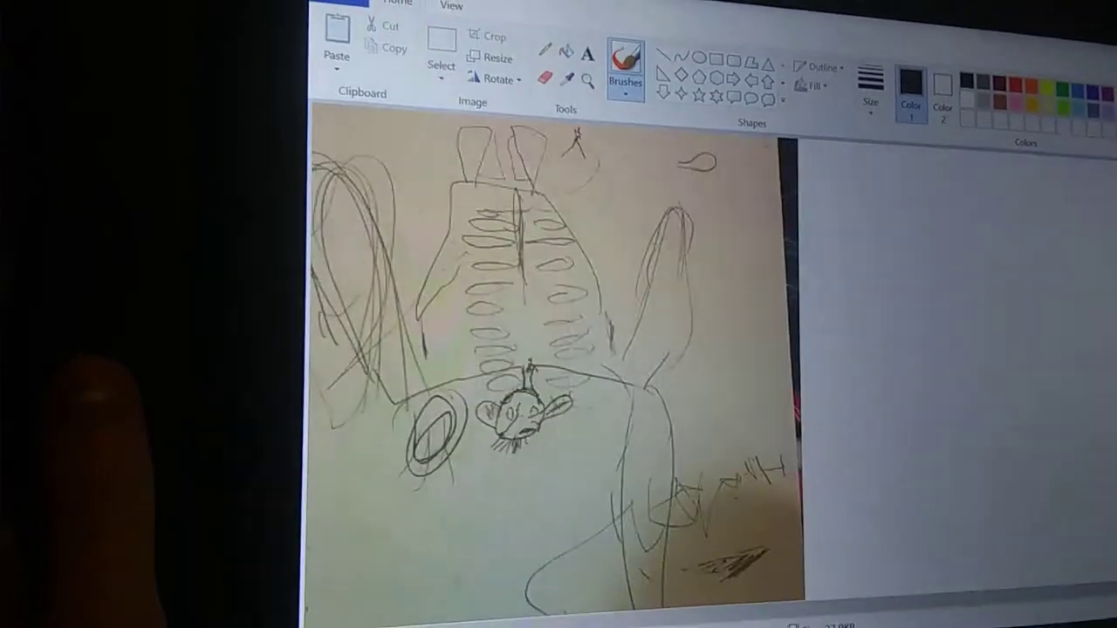
{"action": "scroll", "coordinate": [594, 349], "scroll_direction": "down", "scroll_amount": 3}
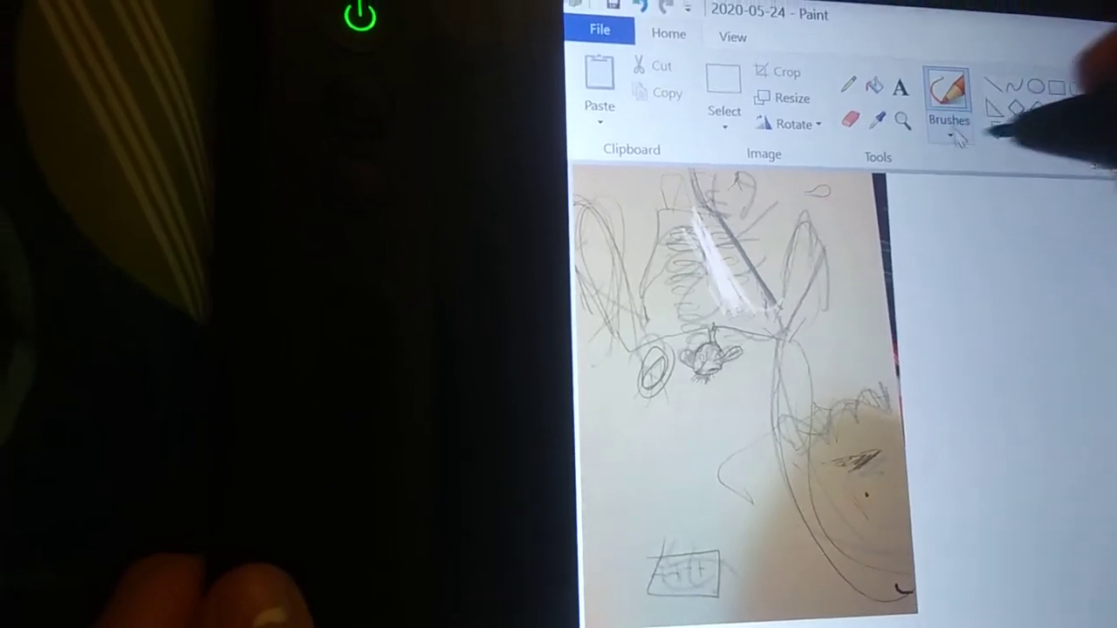
Choose a different brush texture from the Brushes list.
{"action": "left_click", "coordinate": [951, 135]}
Switch to another brush texture and dab black pupils into the left and right eyes.
{"action": "left_click", "coordinate": [951, 171]}
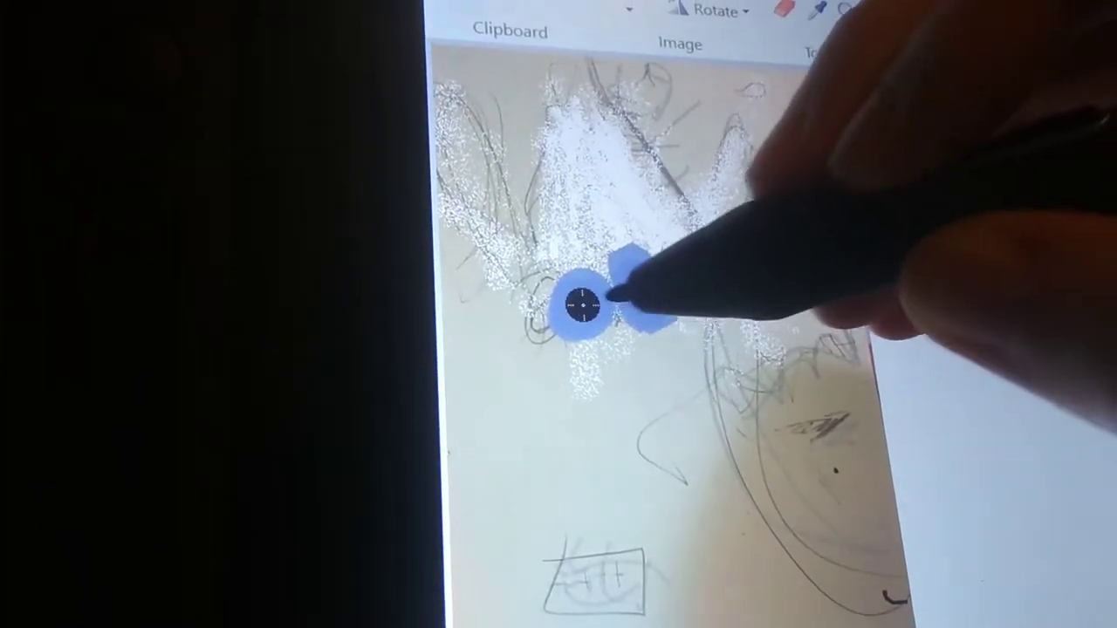
{"action": "left_click", "coordinate": [582, 304]}
{"action": "left_click", "coordinate": [647, 291]}
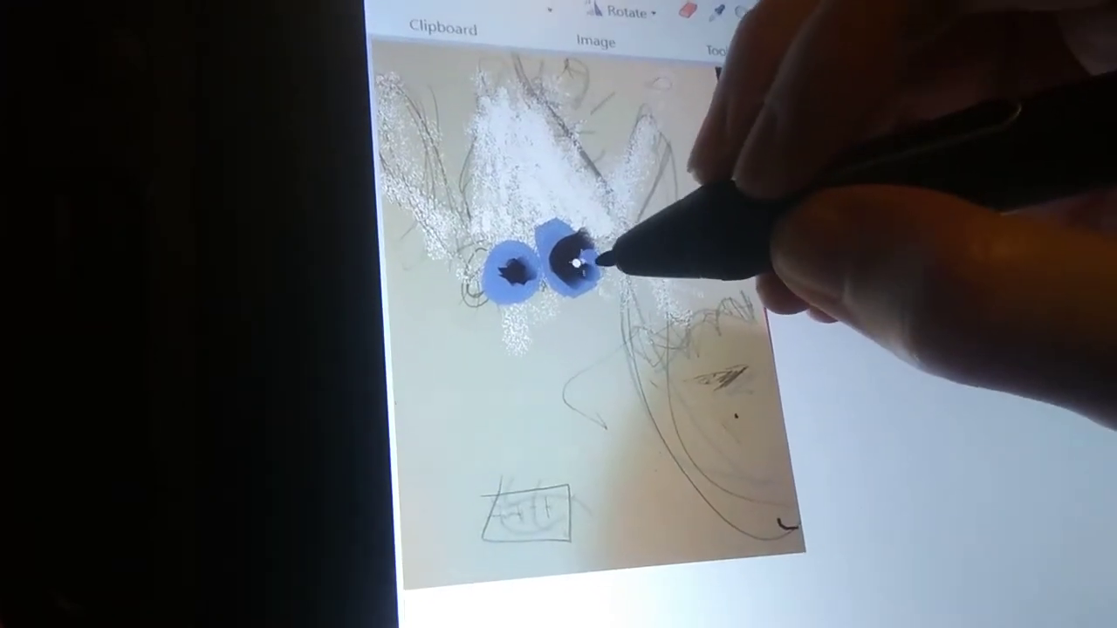
Draw a dark curve inside the right eye.
{"action": "left_click_drag", "start_coordinate": [536, 250], "coordinate": [567, 199]}
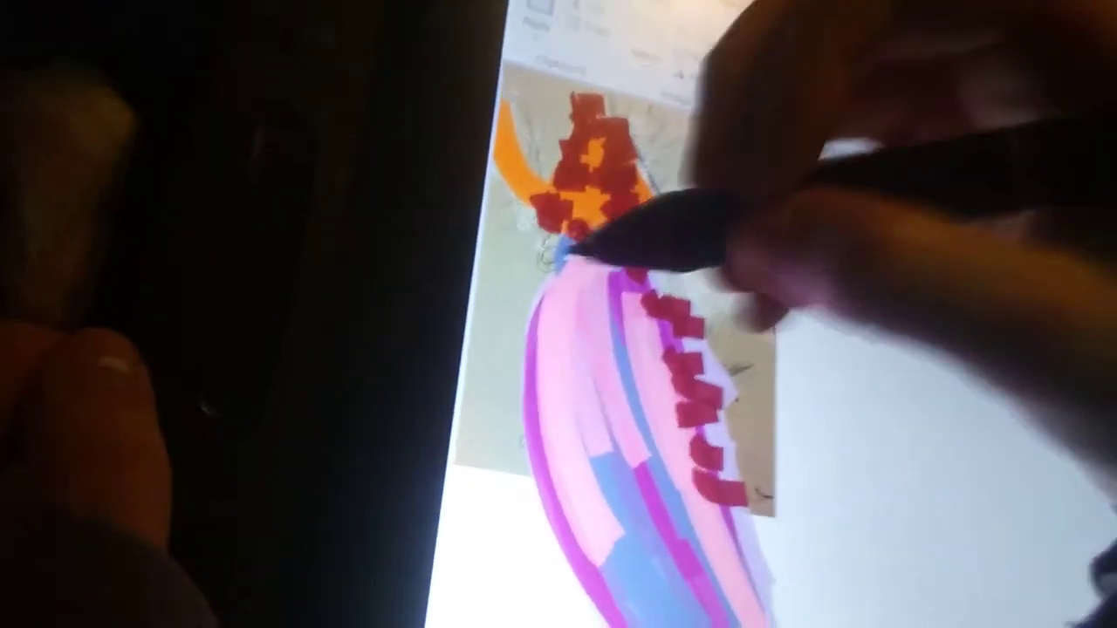
Brush a run of red patches down the figure's side.
{"action": "mouse_move", "coordinate": [563, 253]}
{"action": "left_mouse_down"}
{"action": "mouse_move", "coordinate": [524, 323]}
{"action": "mouse_move", "coordinate": [514, 401]}
{"action": "left_mouse_up"}
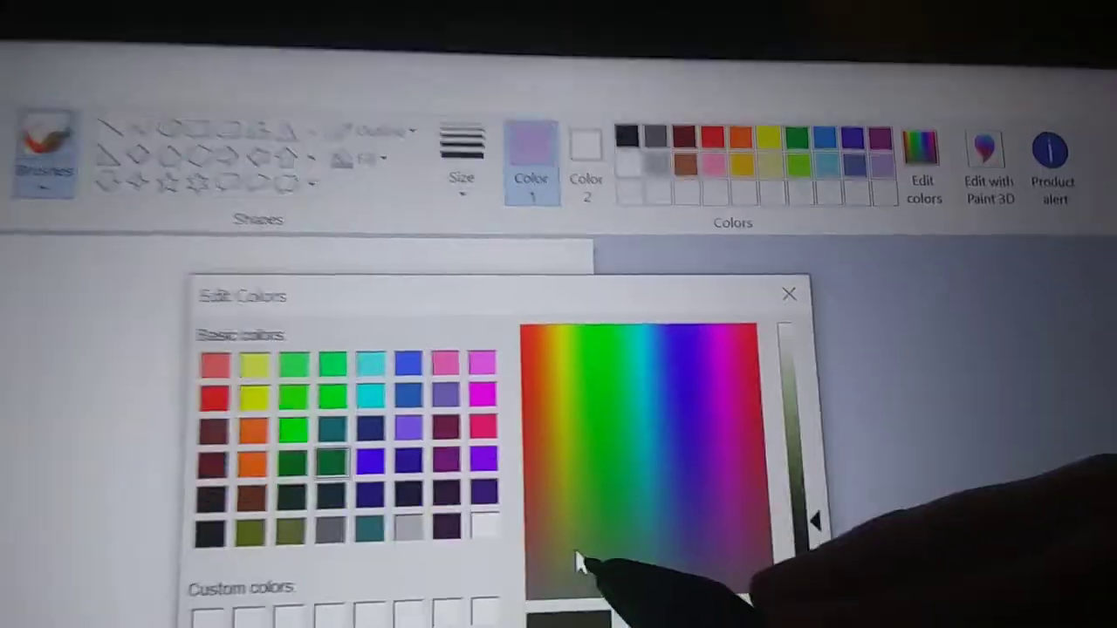
Mix a custom colour, moving from olive through dark green toward blue-green.
{"action": "left_click", "coordinate": [548, 499]}
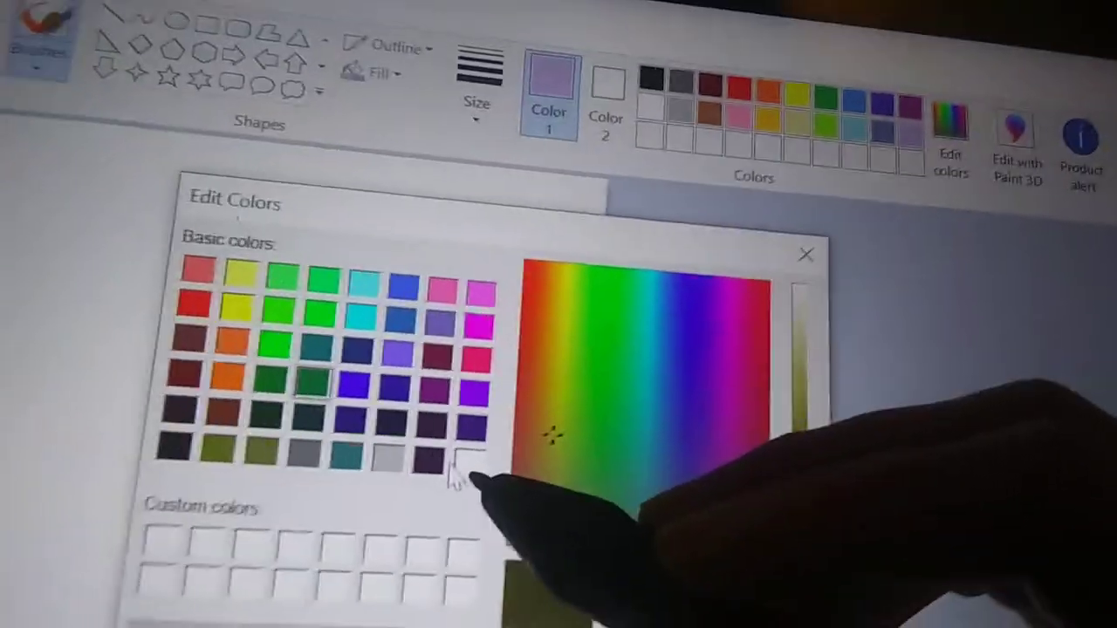
{"action": "left_click", "coordinate": [695, 319]}
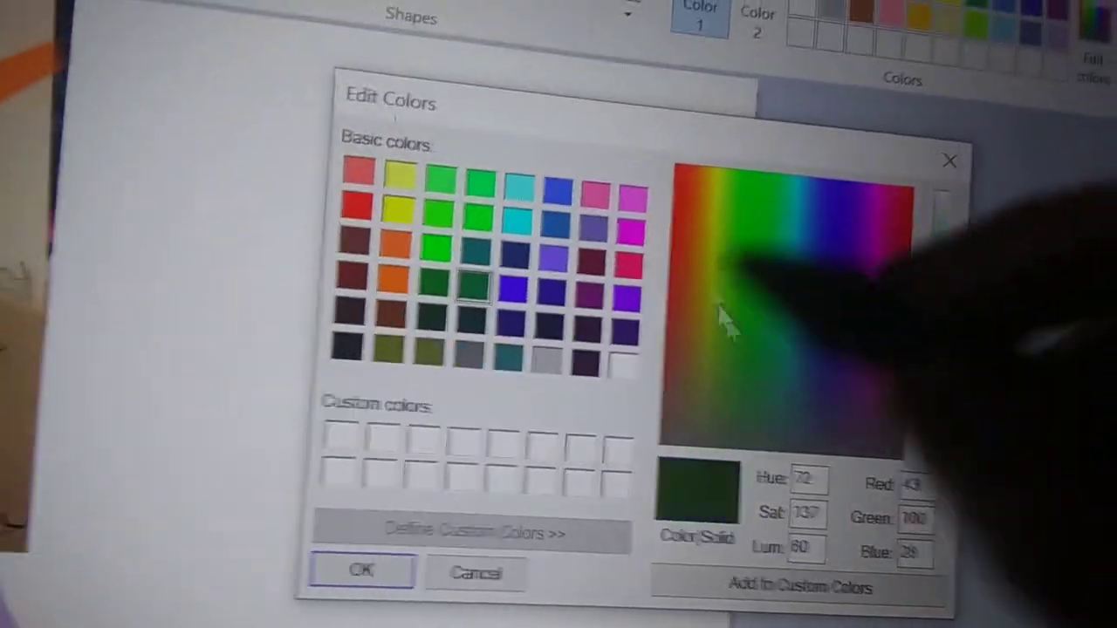
{"action": "left_click", "coordinate": [759, 297]}
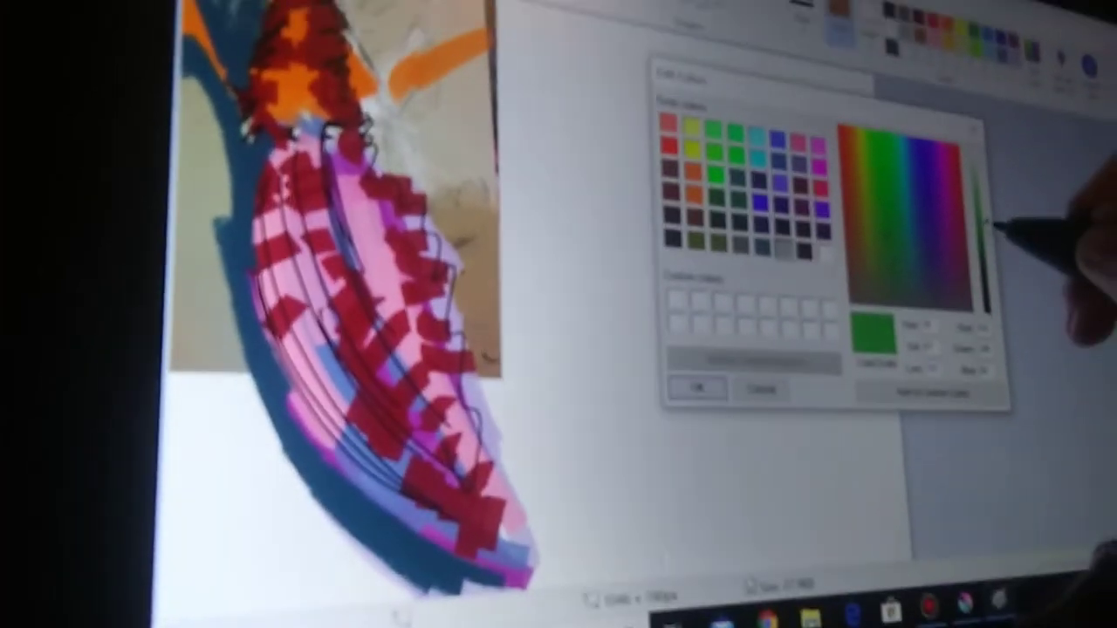
Mix a dark maroon custom colour and confirm it.
{"action": "left_click", "coordinate": [984, 262]}
{"action": "left_click", "coordinate": [964, 262]}
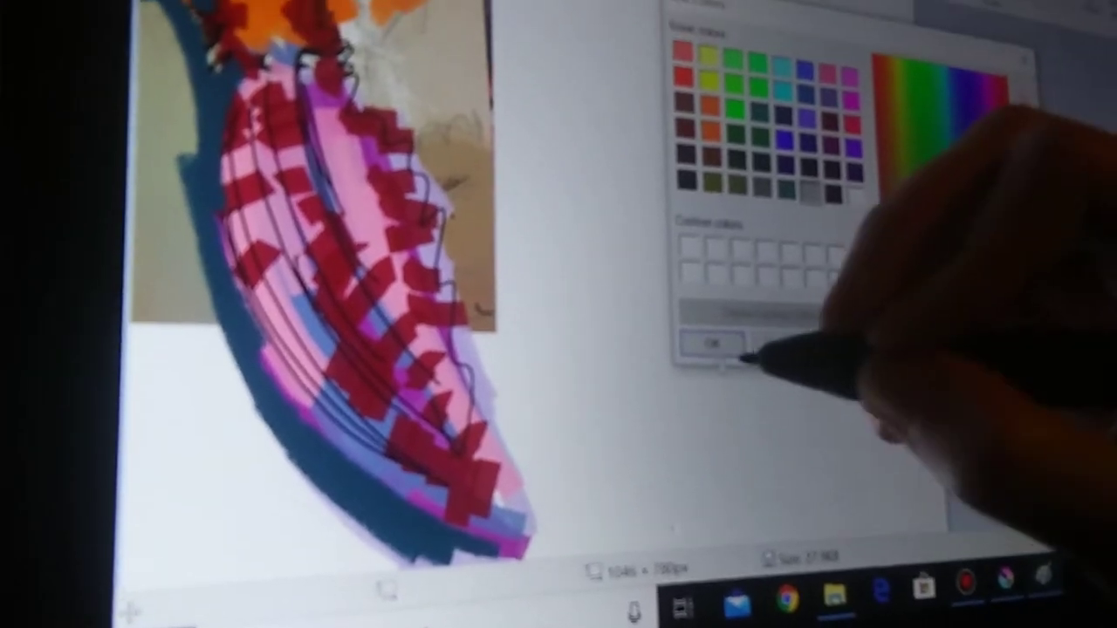
{"action": "left_click", "coordinate": [679, 333]}
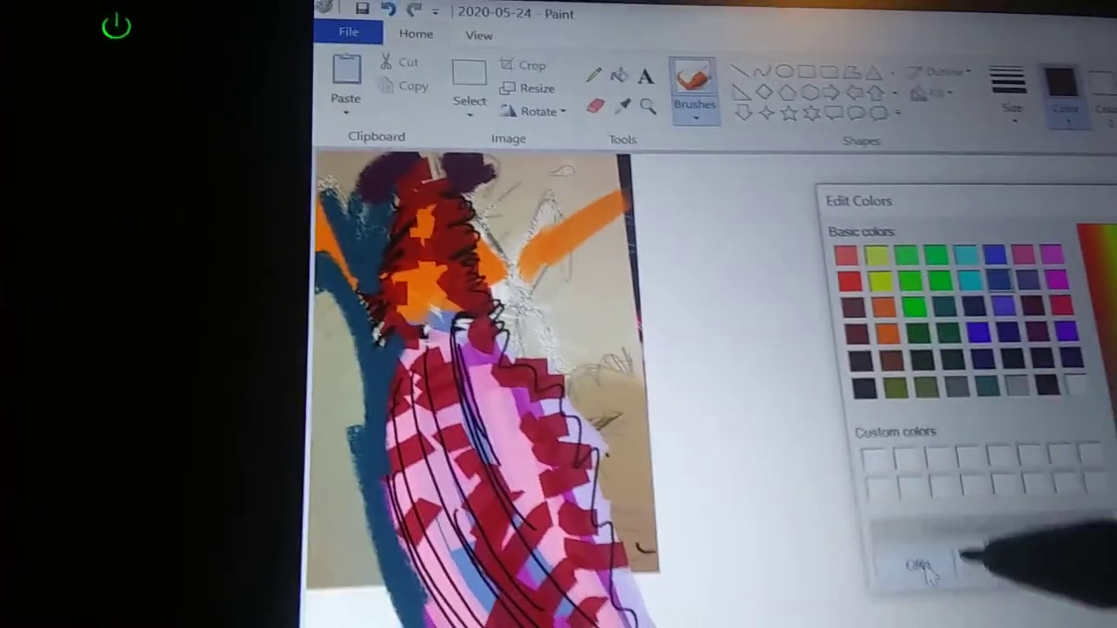
Confirm the custom colour, choose a different brush style, then confirm a new colour.
{"action": "left_click", "coordinate": [922, 591]}
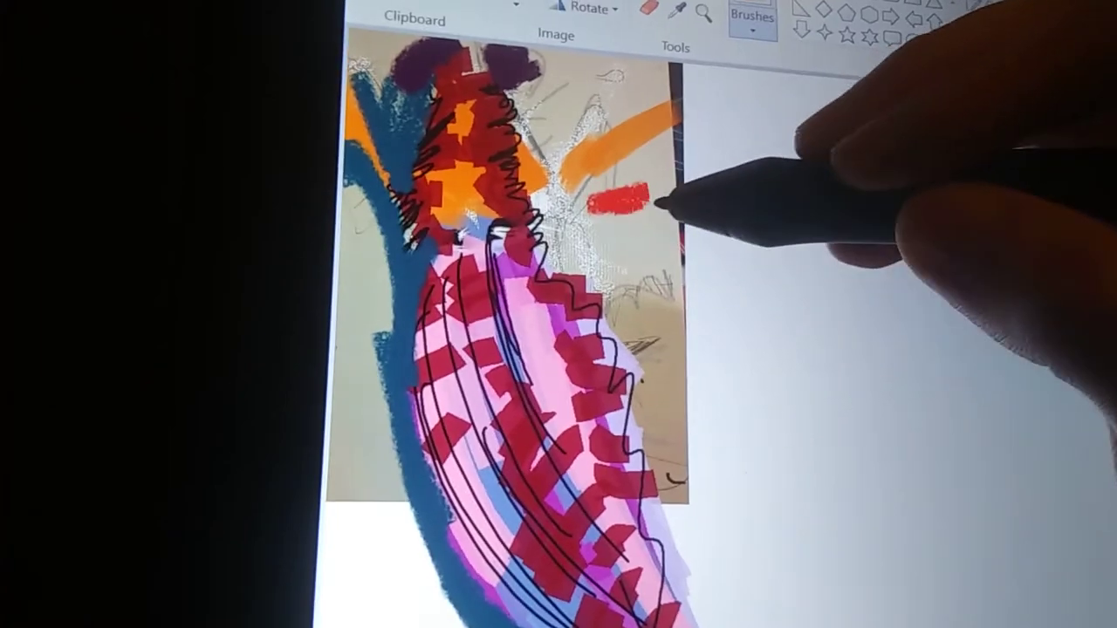
{"action": "left_click", "coordinate": [760, 127]}
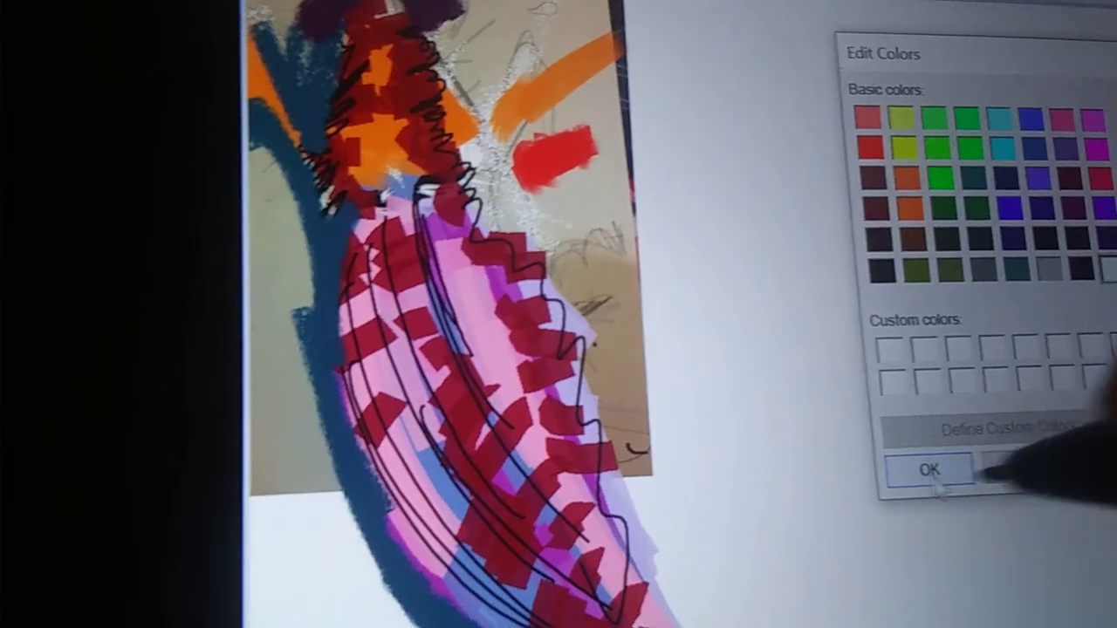
{"action": "left_click", "coordinate": [906, 480]}
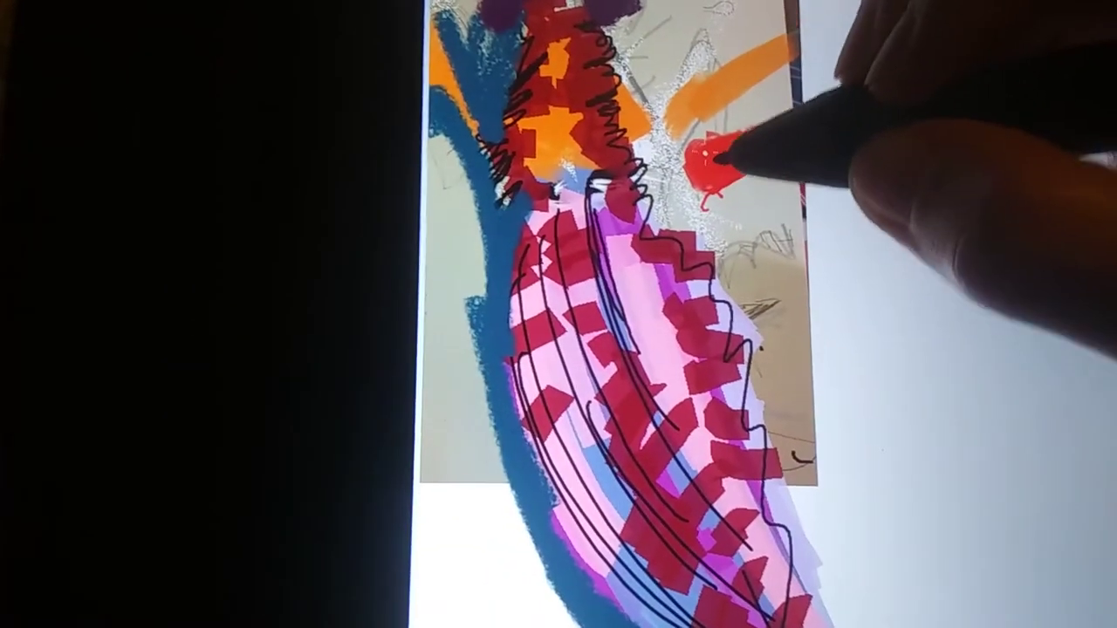
Paint white letters spelling "SOOP" on the red patch.
{"action": "left_click_drag", "start_coordinate": [717, 175], "coordinate": [737, 173]}
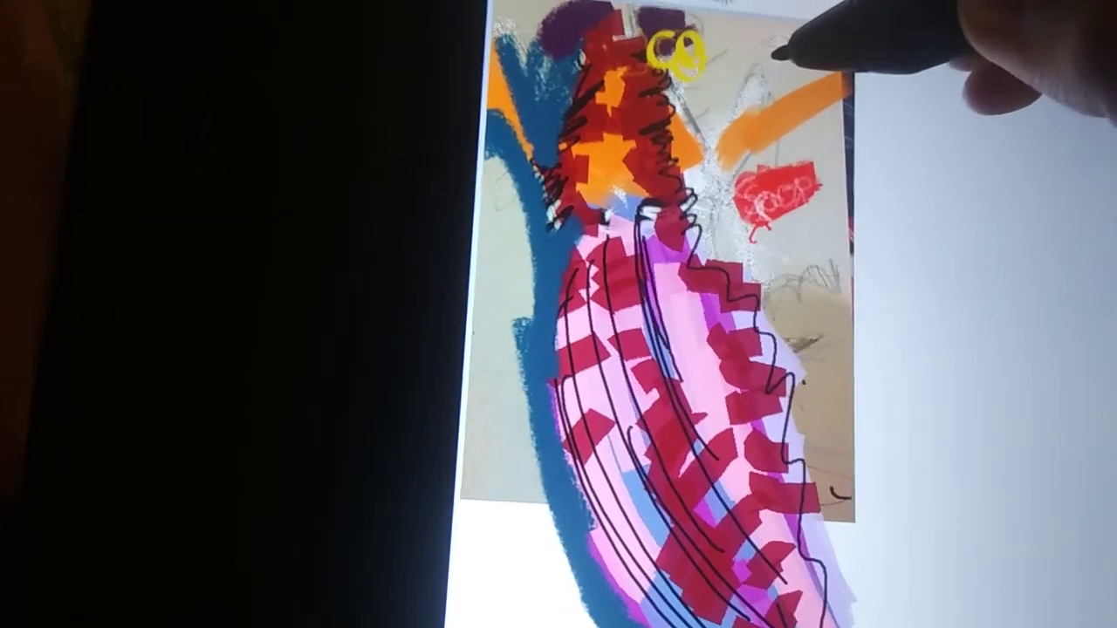
Add a yellow loop beside the yellow letters and dab white marks into the cyan scribble.
{"action": "left_click_drag", "start_coordinate": [759, 37], "coordinate": [752, 35]}
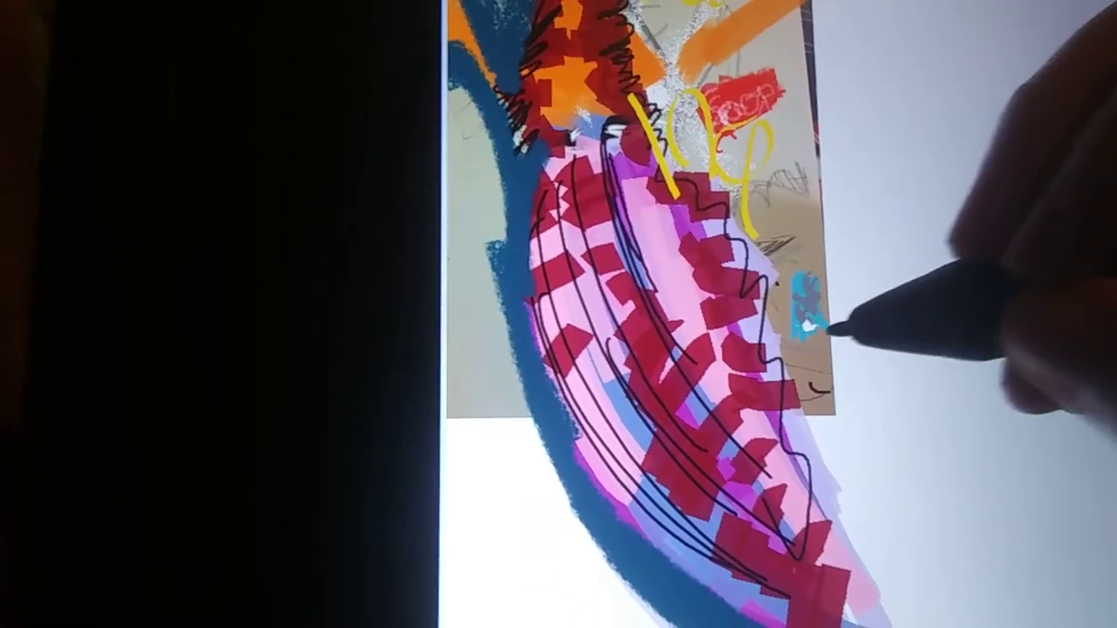
{"action": "mouse_move", "coordinate": [816, 298]}
{"action": "left_mouse_down"}
{"action": "mouse_move", "coordinate": [809, 310]}
{"action": "mouse_move", "coordinate": [821, 299]}
{"action": "mouse_move", "coordinate": [838, 325]}
{"action": "left_mouse_up"}
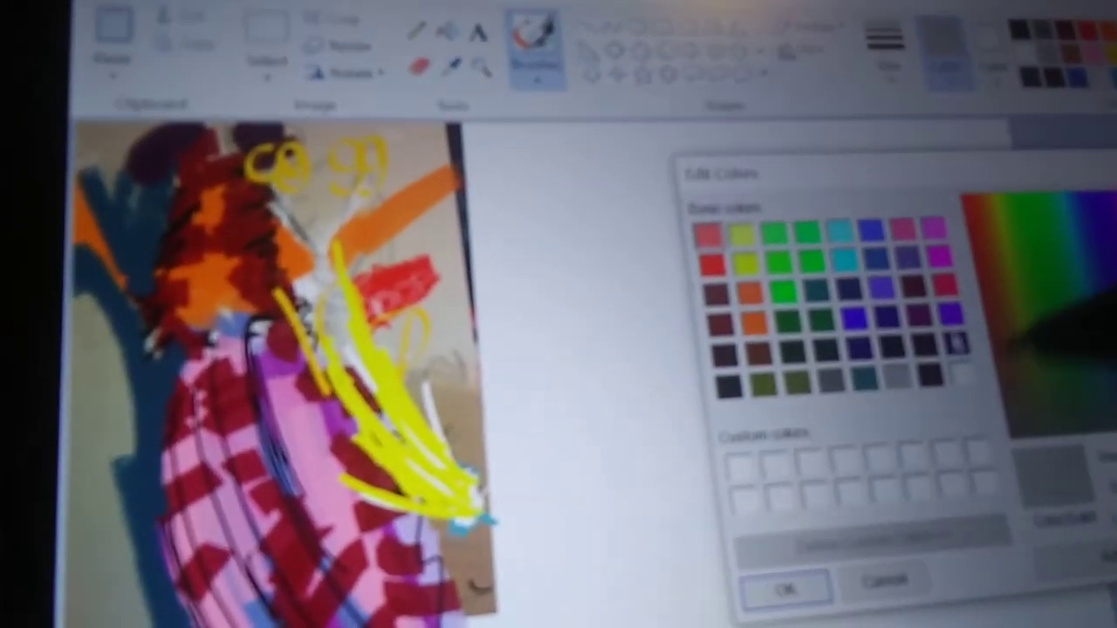
Pick a dark purple, then start tuning a duller custom shade on the colour spectrum.
{"action": "left_click", "coordinate": [926, 368]}
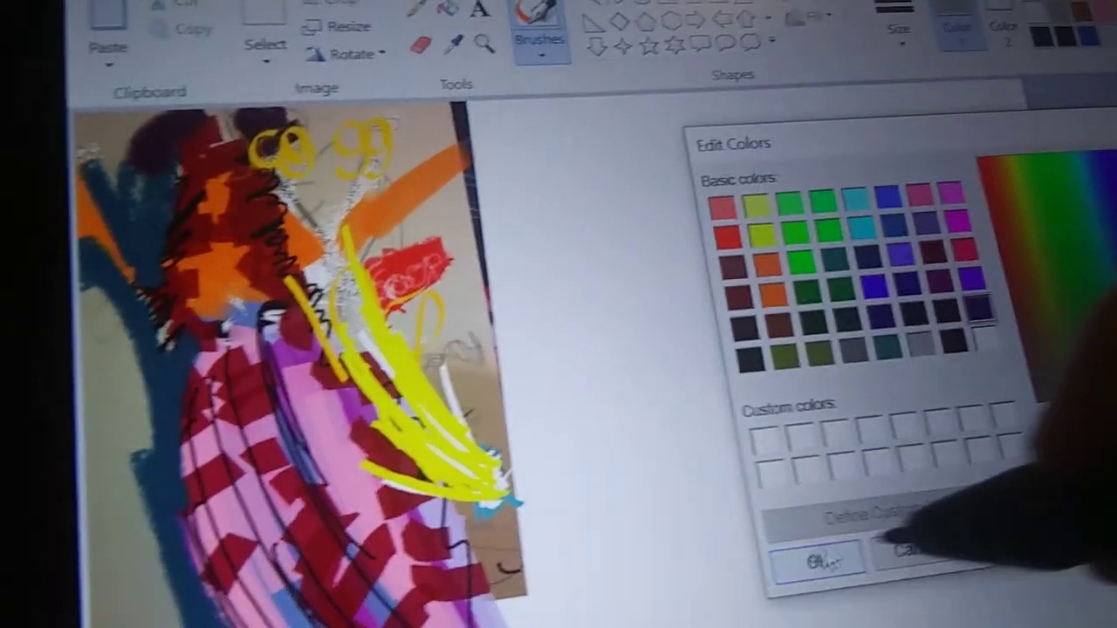
{"action": "left_click", "coordinate": [811, 595]}
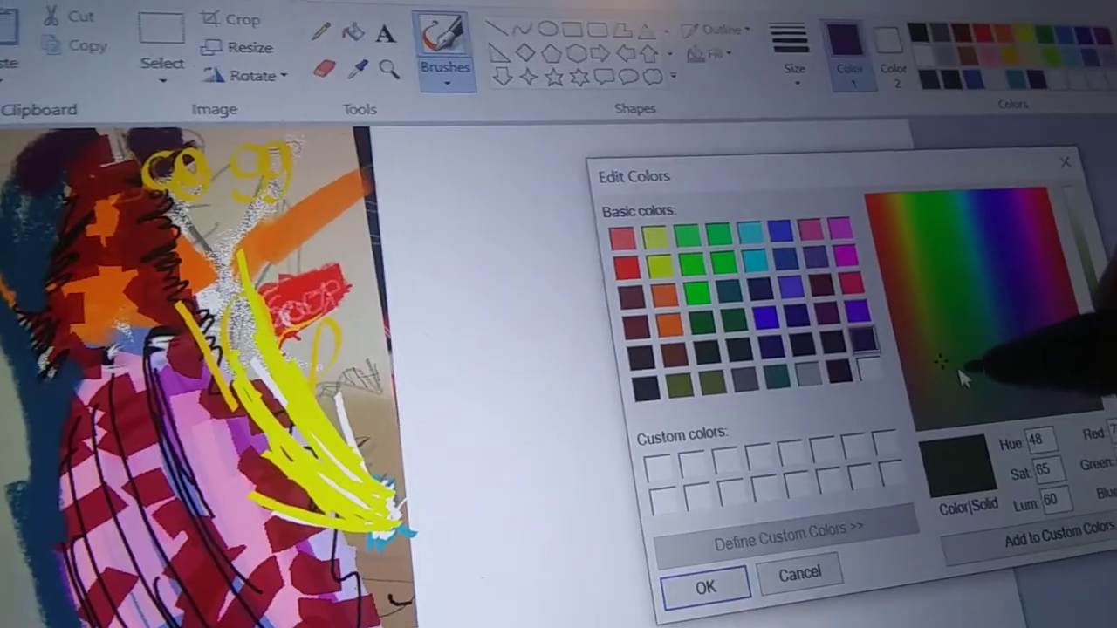
{"action": "left_click", "coordinate": [963, 375]}
{"action": "left_click_drag", "start_coordinate": [973, 393], "coordinate": [959, 371]}
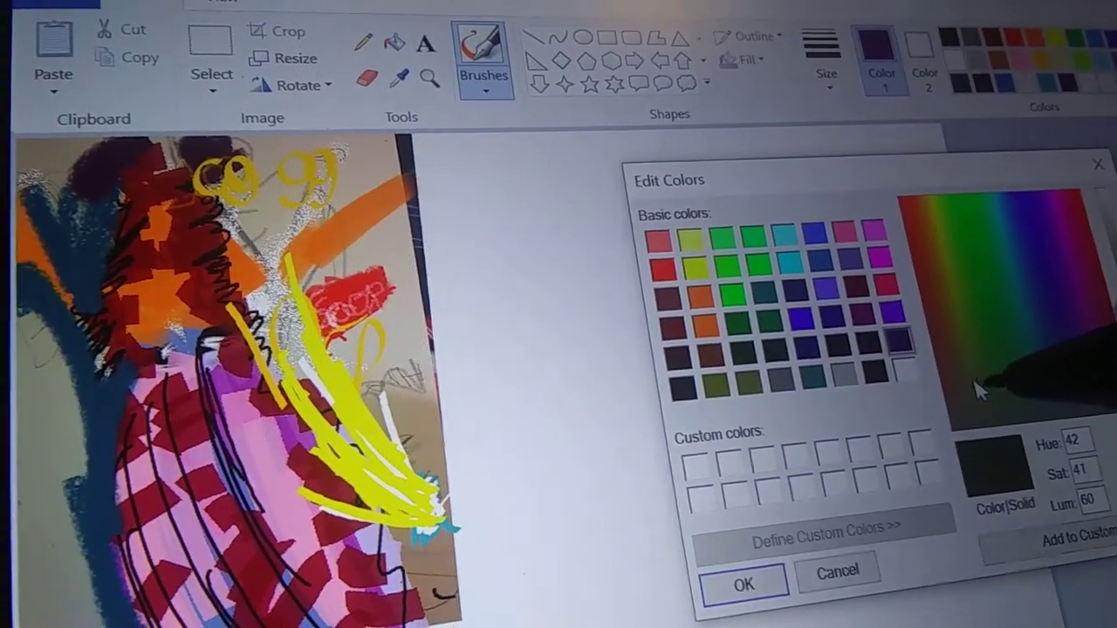
{"action": "left_click", "coordinate": [958, 354]}
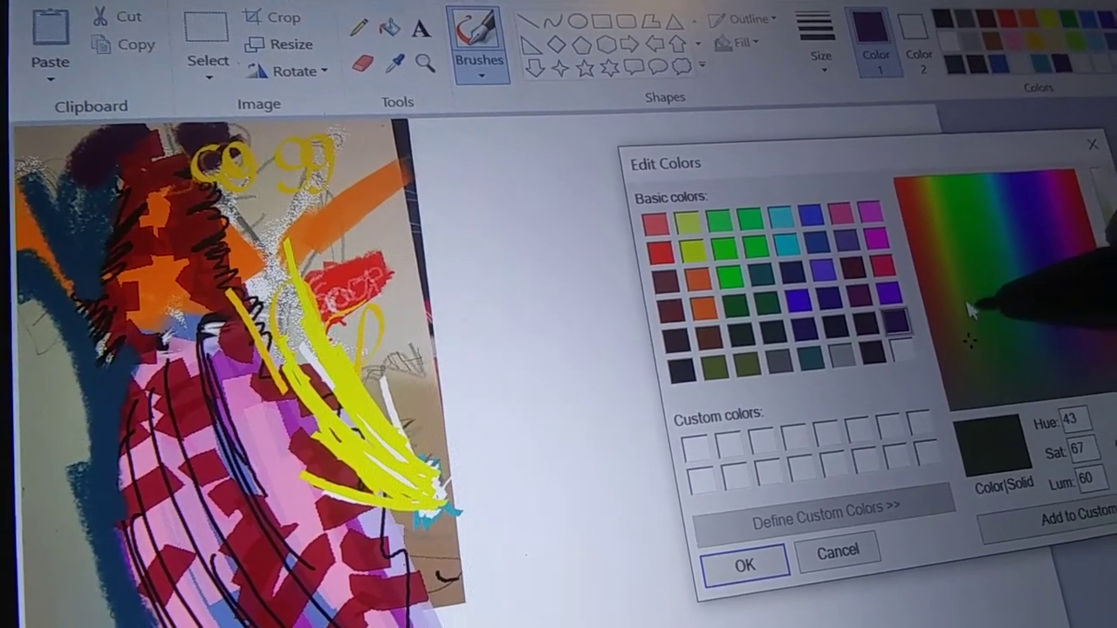
Shift the custom colour to a dark olive green and accept it as the drawing colour.
{"action": "left_click_drag", "start_coordinate": [964, 288], "coordinate": [905, 242]}
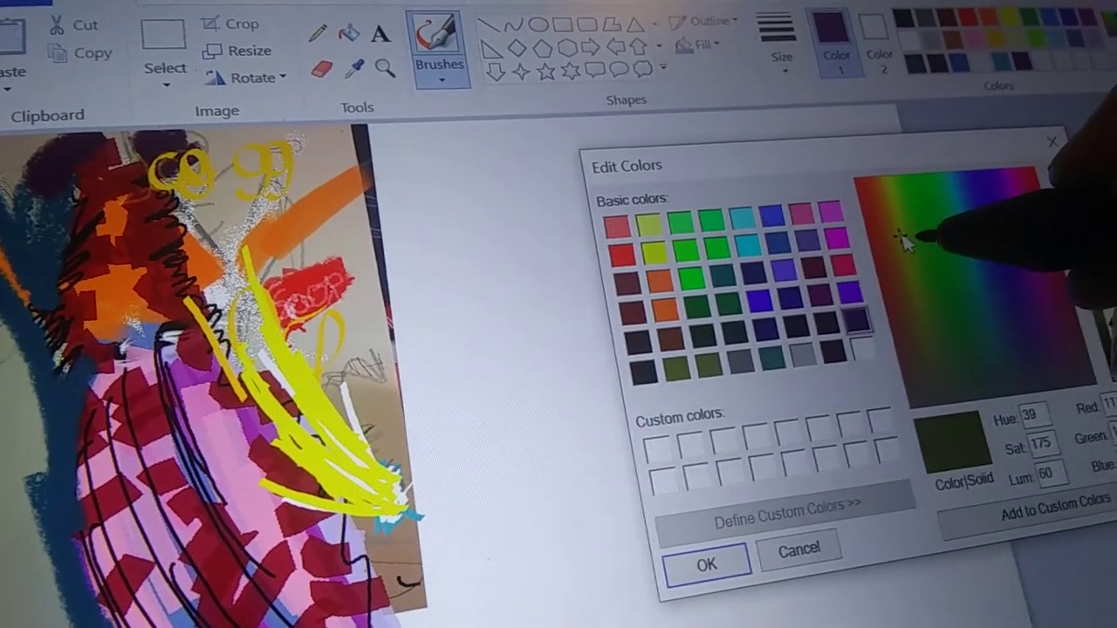
{"action": "left_click_drag", "start_coordinate": [905, 243], "coordinate": [919, 225]}
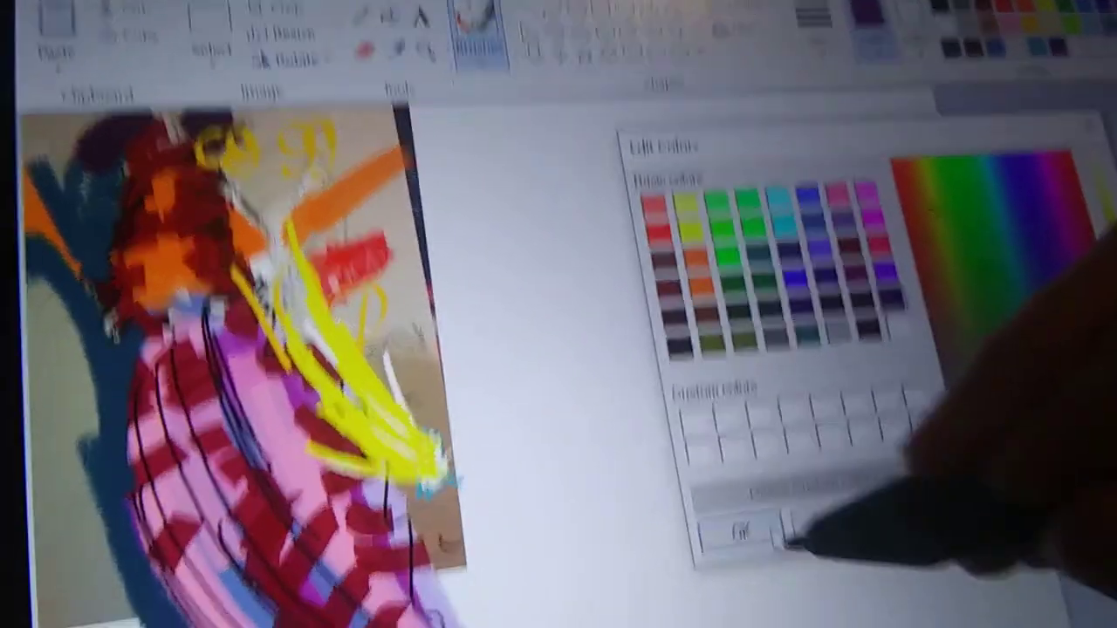
{"action": "left_click", "coordinate": [719, 561]}
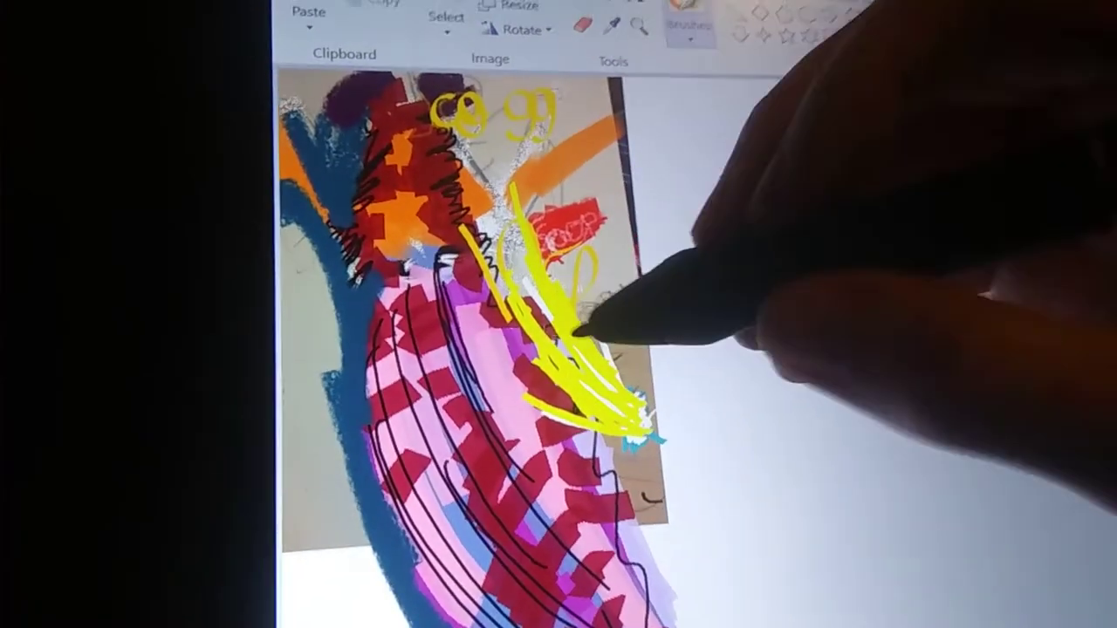
Brush an olive green curve out from the yellow strokes and a small green S mark.
{"action": "left_click_drag", "start_coordinate": [578, 330], "coordinate": [679, 417]}
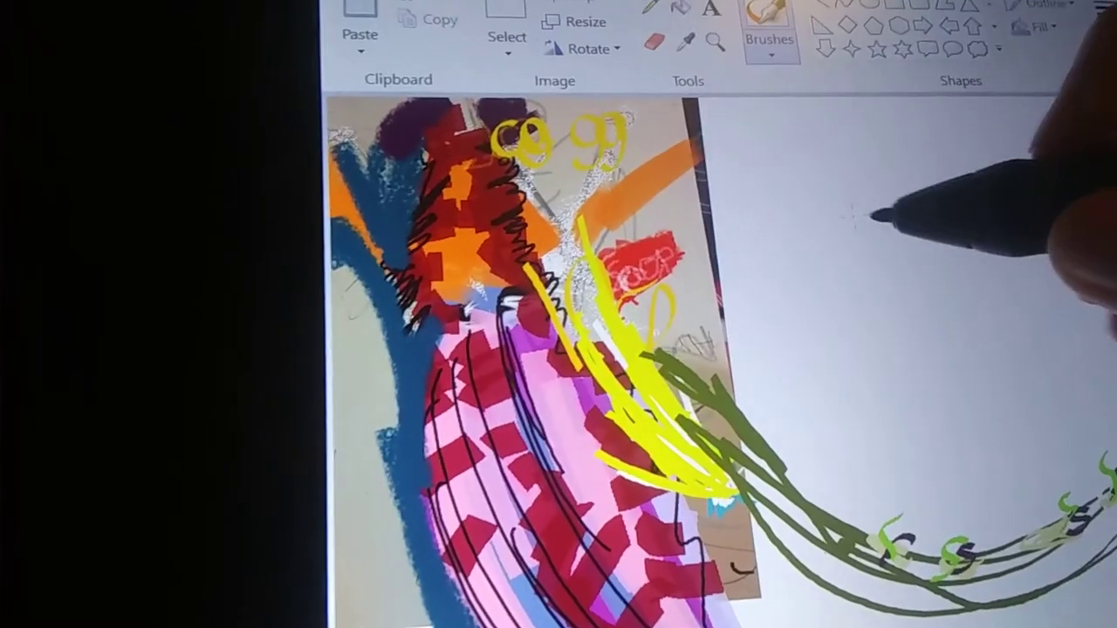
{"action": "left_click_drag", "start_coordinate": [816, 179], "coordinate": [812, 269]}
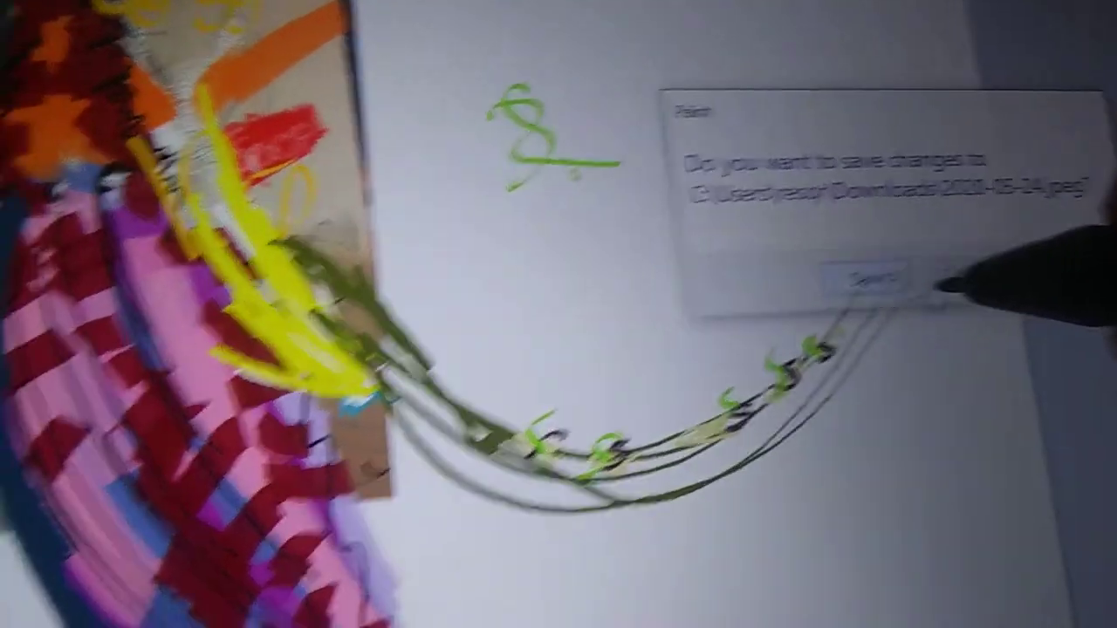
Dismiss the save-changes prompt without saving, keeping the drawing open.
{"action": "left_click", "coordinate": [794, 384]}
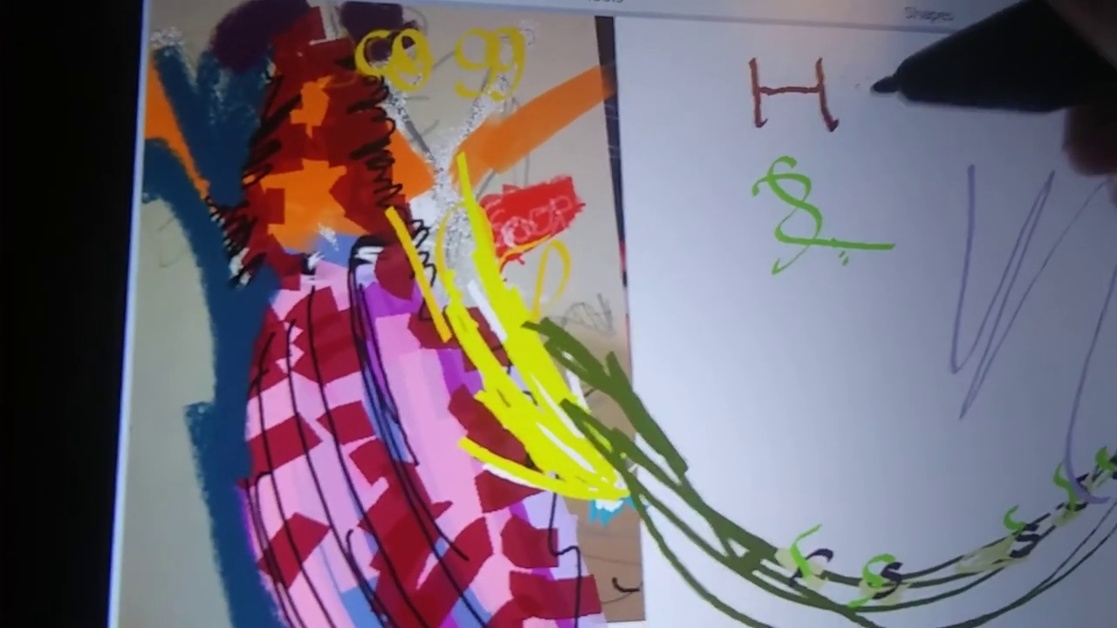
Handwrite brown letters after the H so the signature reads 'Hiaac'.
{"action": "left_click_drag", "start_coordinate": [883, 98], "coordinate": [883, 137]}
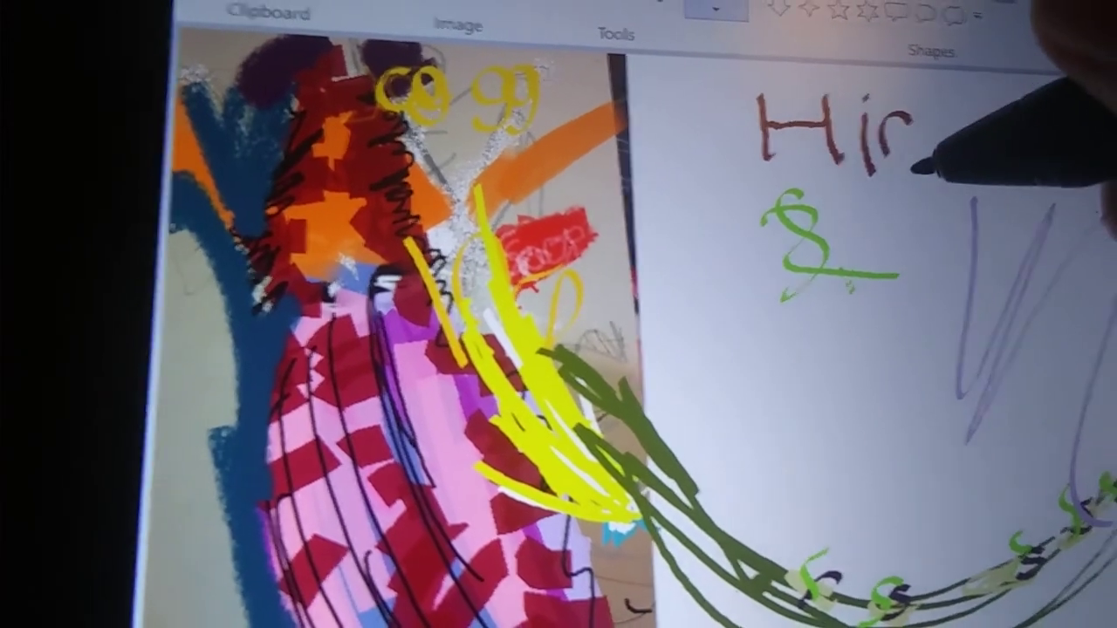
{"action": "left_click_drag", "start_coordinate": [916, 166], "coordinate": [959, 174]}
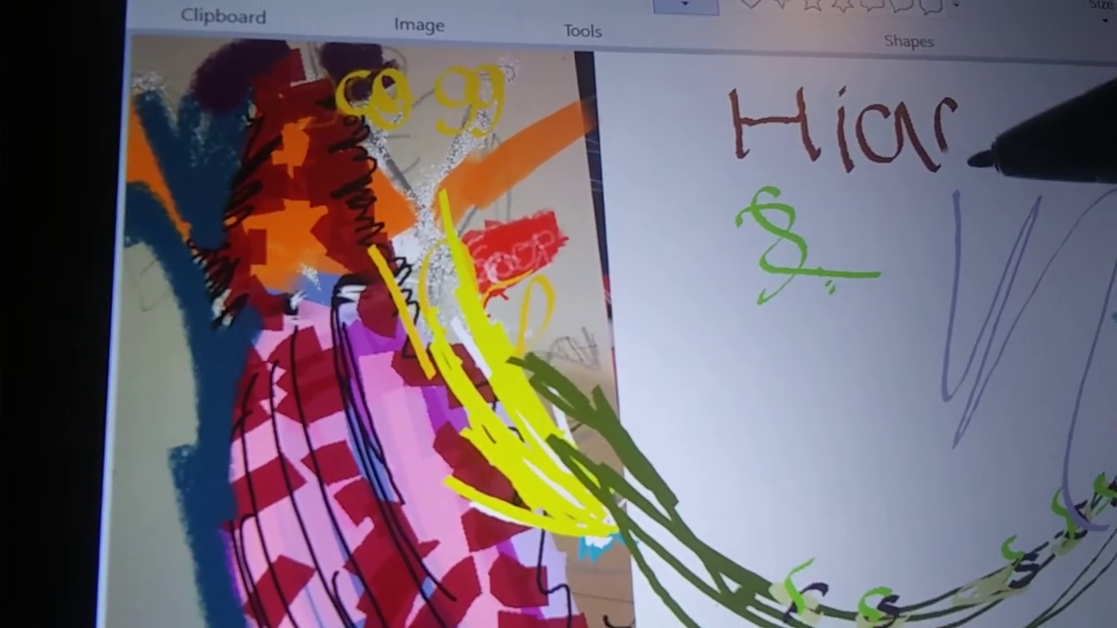
{"action": "left_click_drag", "start_coordinate": [955, 109], "coordinate": [960, 166]}
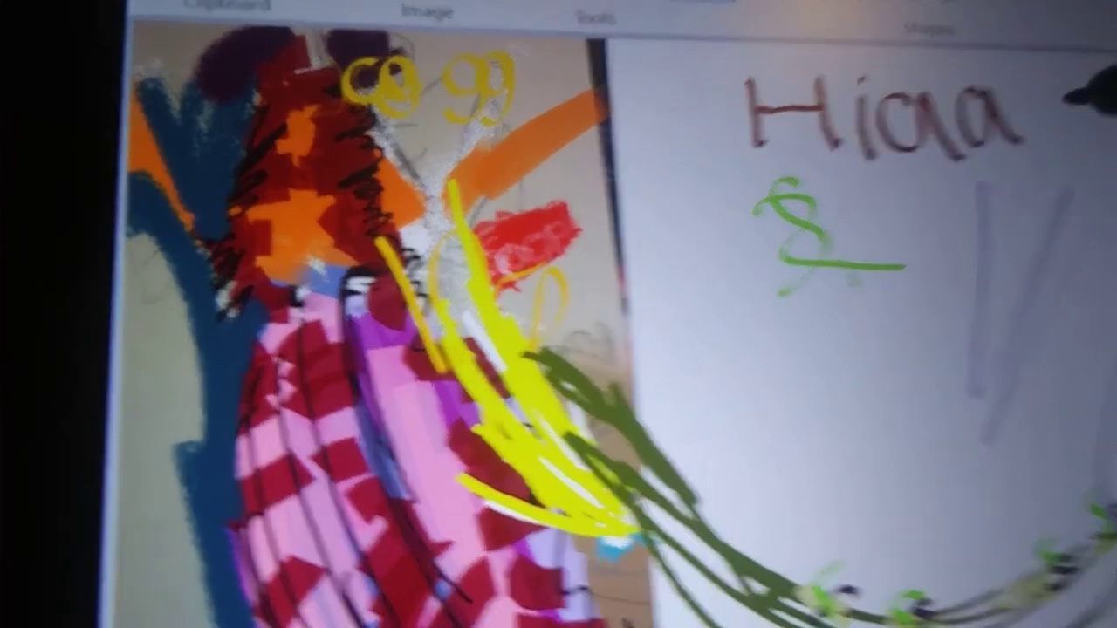
{"action": "left_click_drag", "start_coordinate": [1029, 118], "coordinate": [1038, 144]}
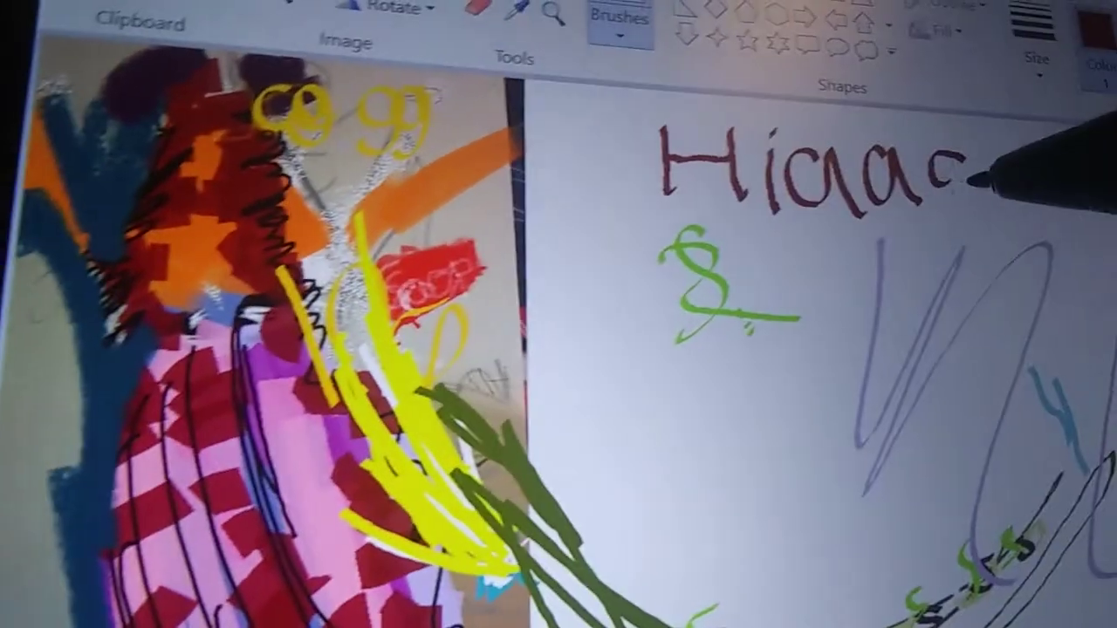